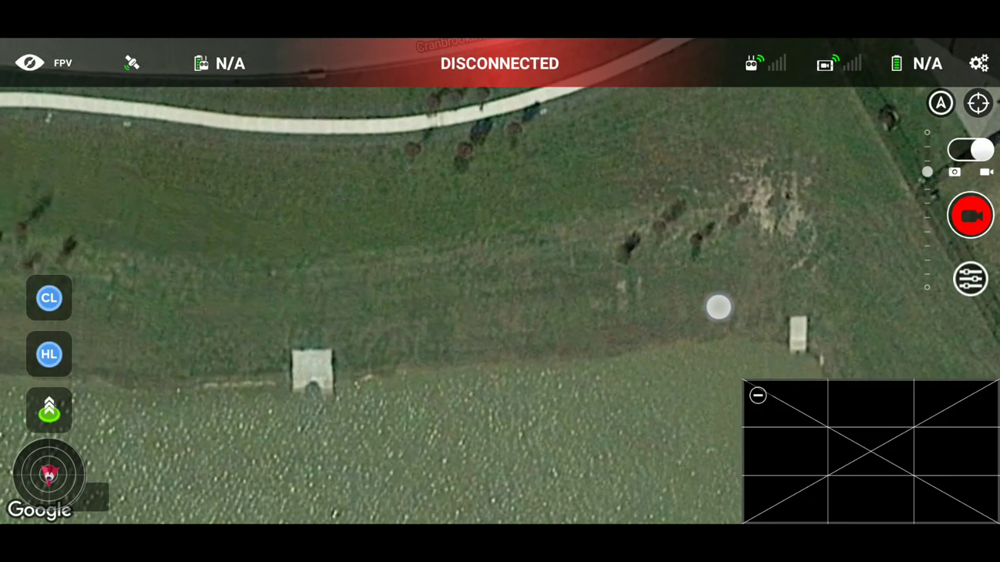
# Pan the map to the field and switch Litchi to Waypoint mode.
pyautogui.moveTo(718, 307); pyautogui.dragTo(692, 273)
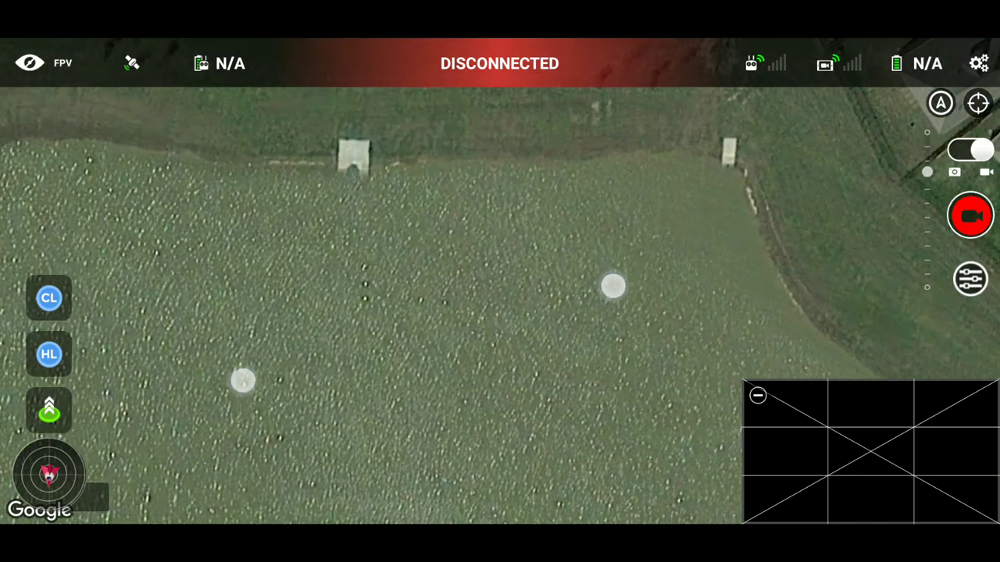
pyautogui.scroll(2, 428, 333)
pyautogui.click(30, 63)
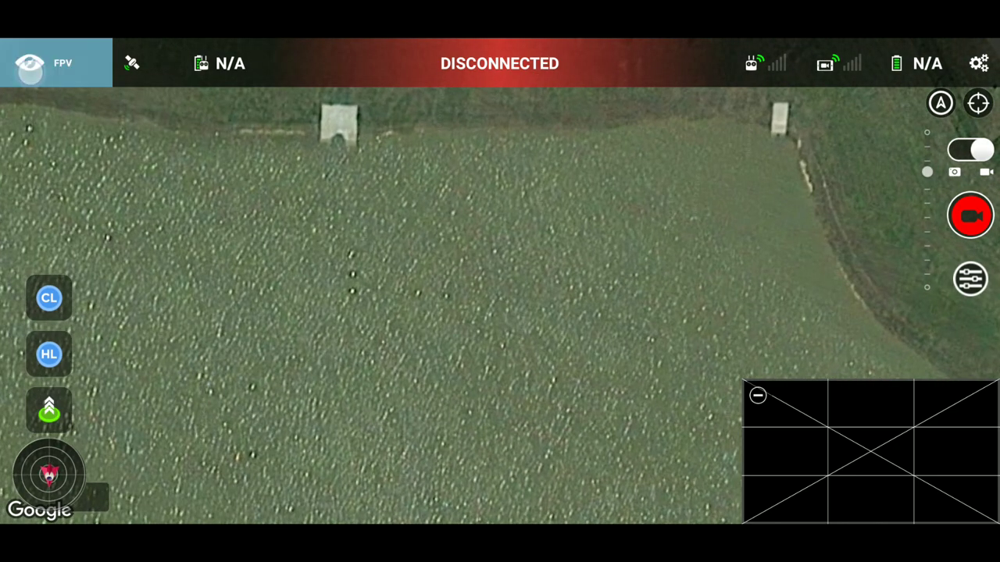
pyautogui.click(70, 127)
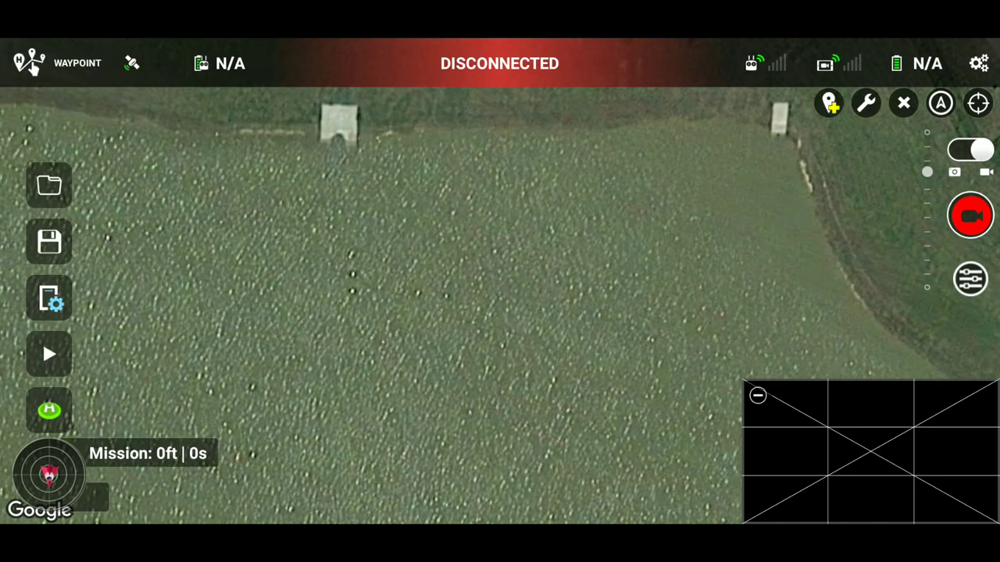
# Plot five waypoints forming a '1' with a base, centring the 285 ft, 3-minute mission.
pyautogui.click(739, 248)
pyautogui.click(669, 142)
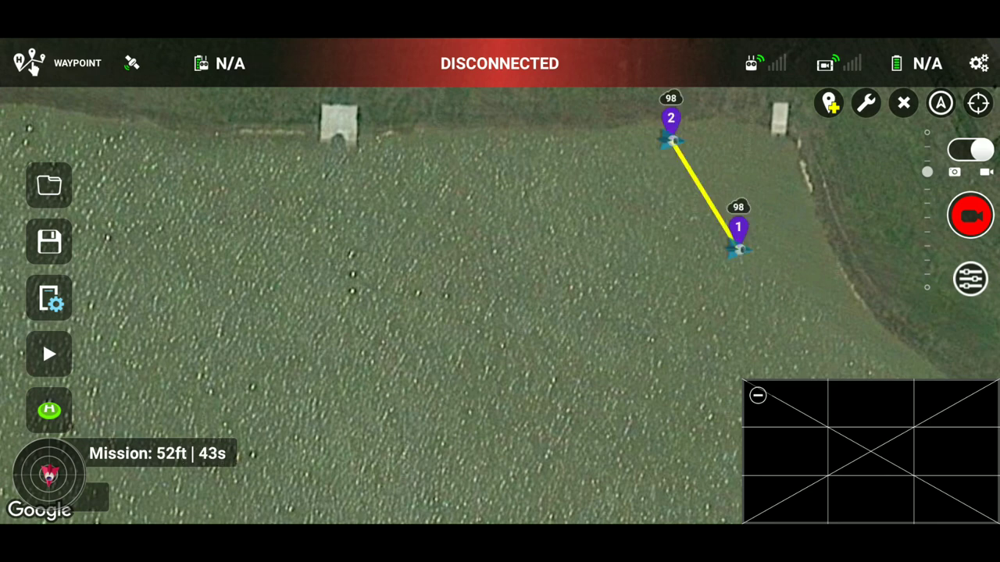
pyautogui.click(672, 398)
pyautogui.moveTo(279, 317); pyautogui.dragTo(189, 296)
pyautogui.click(690, 362)
pyautogui.click(495, 371)
pyautogui.moveTo(637, 285); pyautogui.dragTo(762, 332)
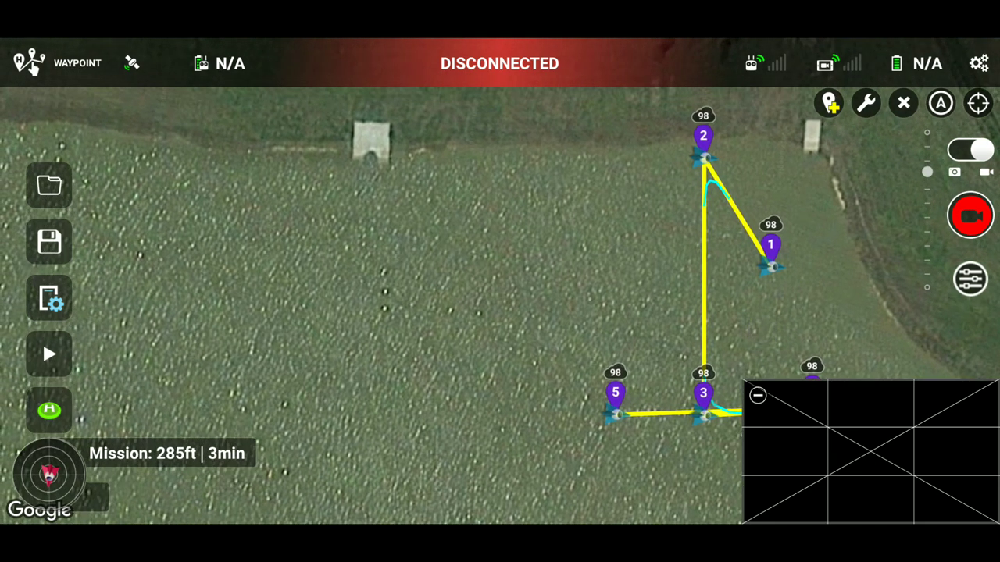
pyautogui.moveTo(224, 290); pyautogui.dragTo(139, 258)
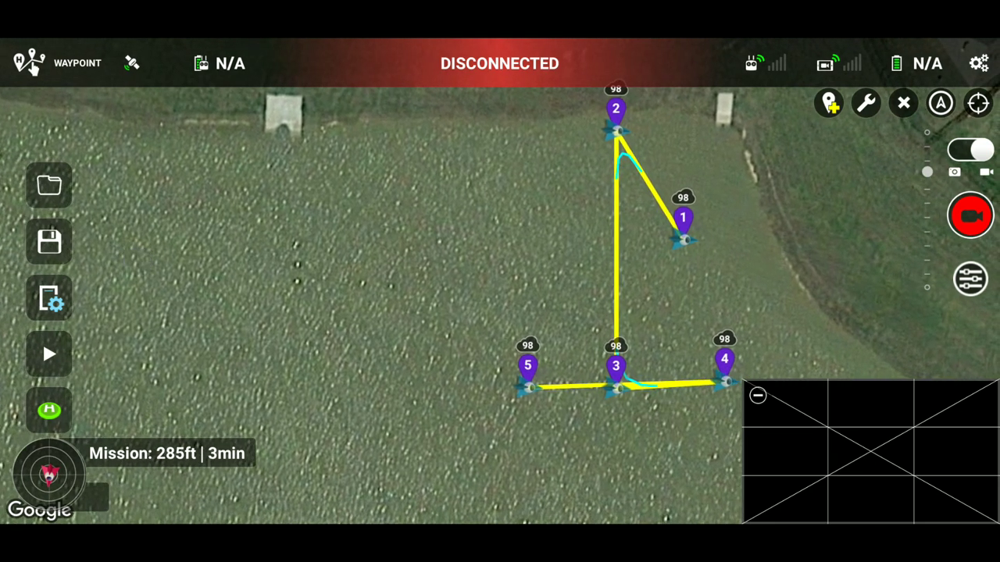
pyautogui.click(29, 63)
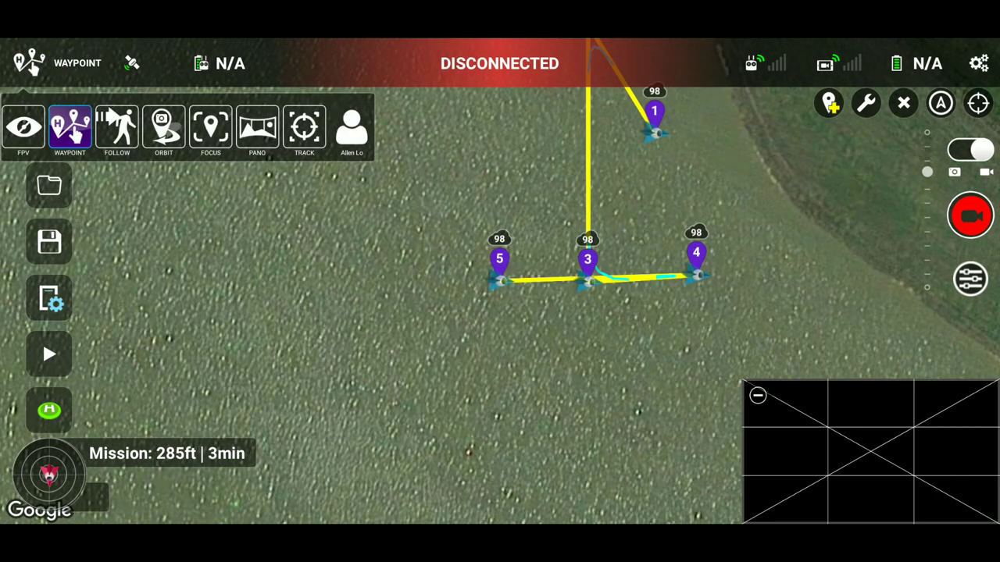
# Switch to Orbit mode and widen the radius to 52 ft, then back one step.
pyautogui.click(163, 127)
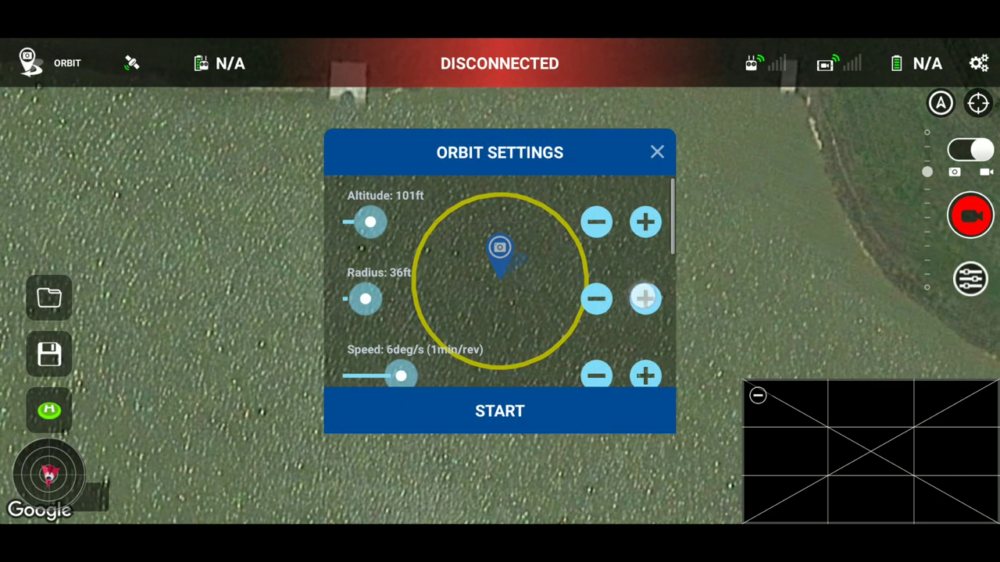
pyautogui.click(644, 298)
pyautogui.click(644, 297)
pyautogui.click(644, 298)
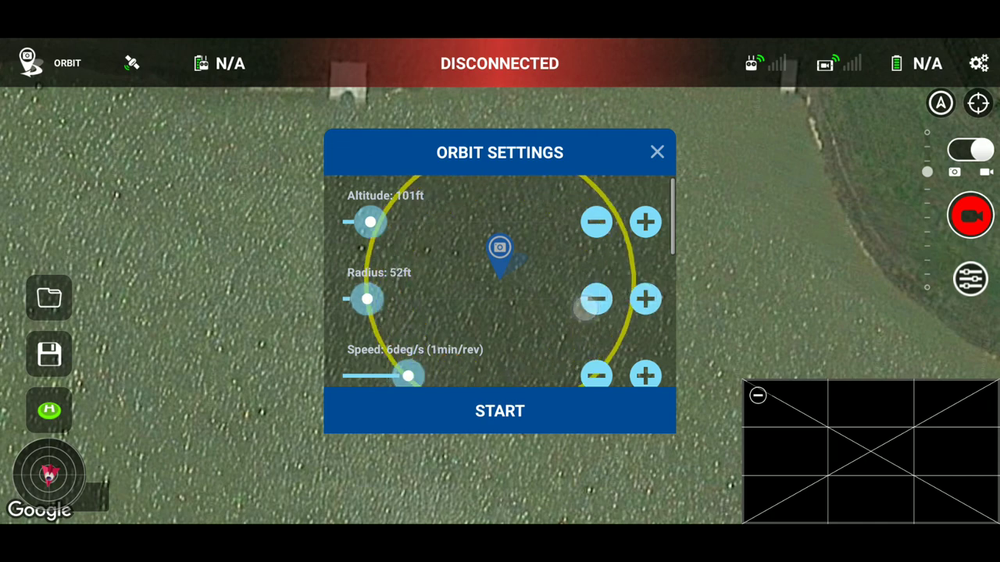
pyautogui.click(596, 298)
pyautogui.click(596, 299)
# Start saving the flight, cancel it, and bring up the saved flights list.
pyautogui.click(49, 353)
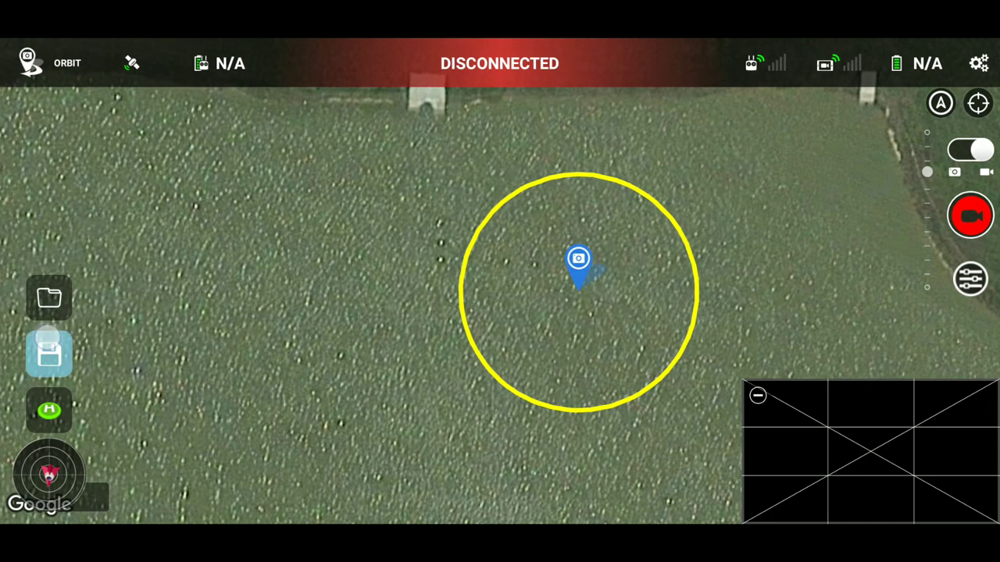
pyautogui.click(402, 364)
pyautogui.click(49, 297)
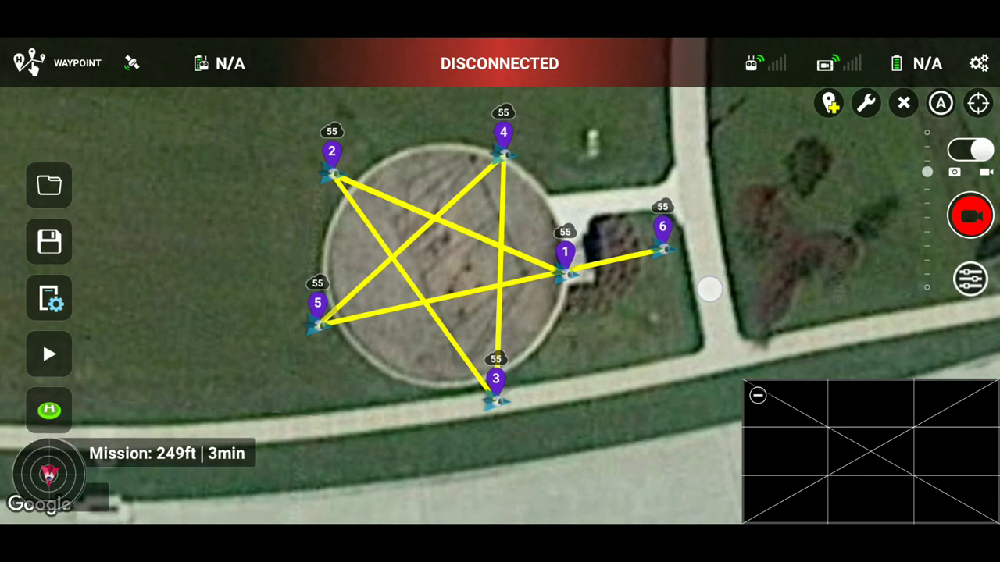
# Load the saved 'thank' mission of 35 waypoints, 1128 ft and 13 min.
pyautogui.click(49, 186)
pyautogui.click(618, 330)
pyautogui.click(661, 417)
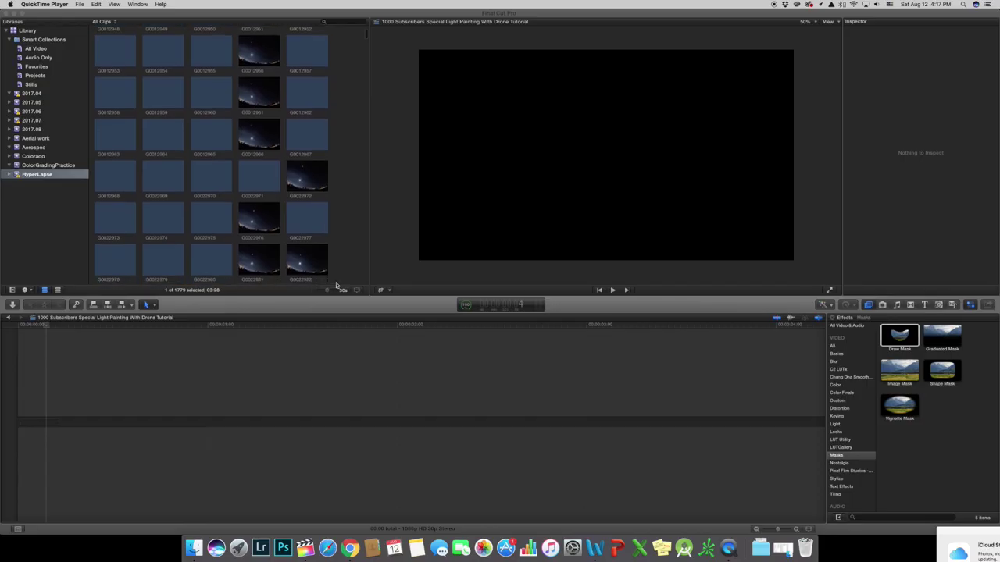
pyautogui.scroll(3, 337, 285)
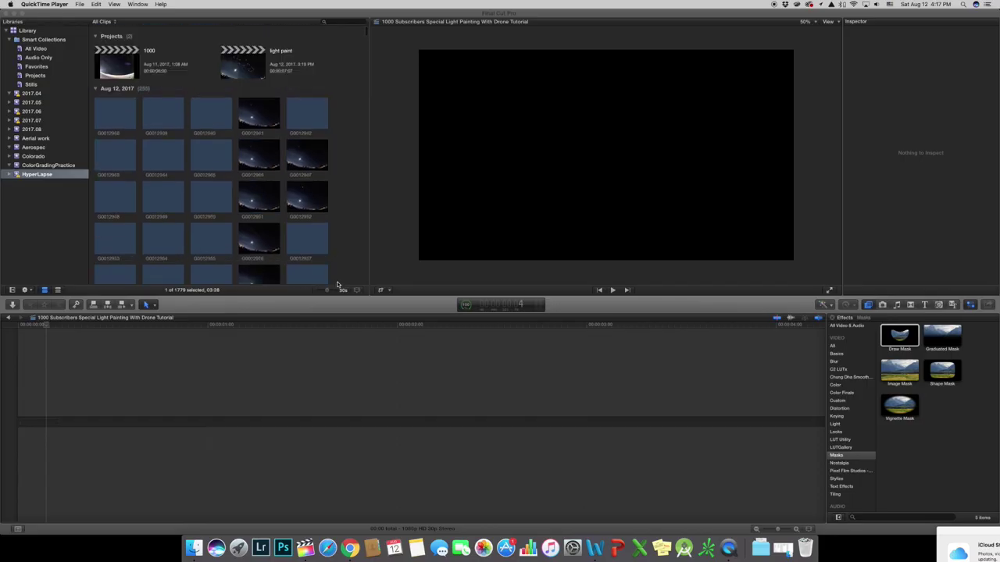
# Drag all JPG frames from Finder's '1000 part 2' folder onto the Final Cut Pro timeline.
pyautogui.click(191, 547)
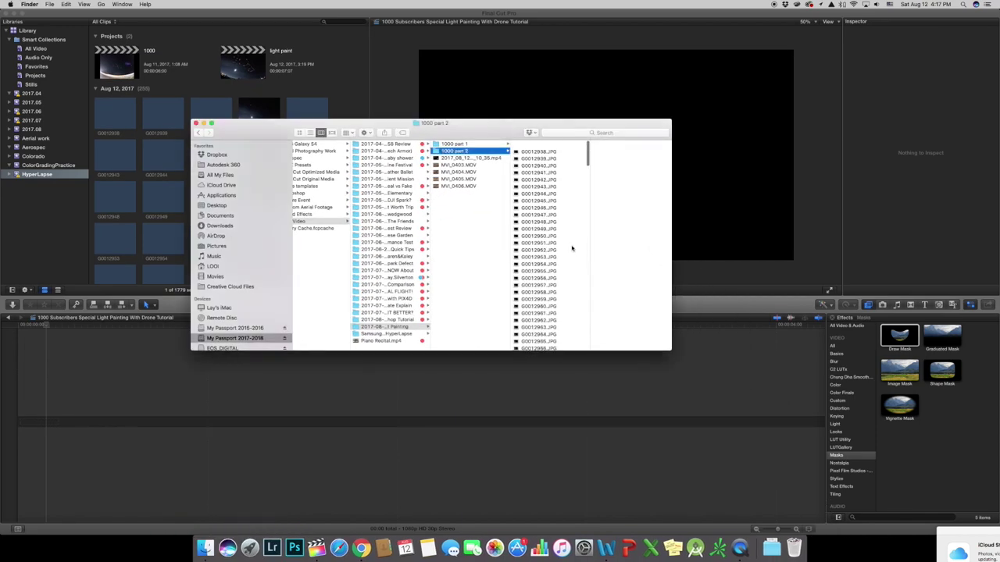
pyautogui.moveTo(549, 162); pyautogui.dragTo(384, 410)
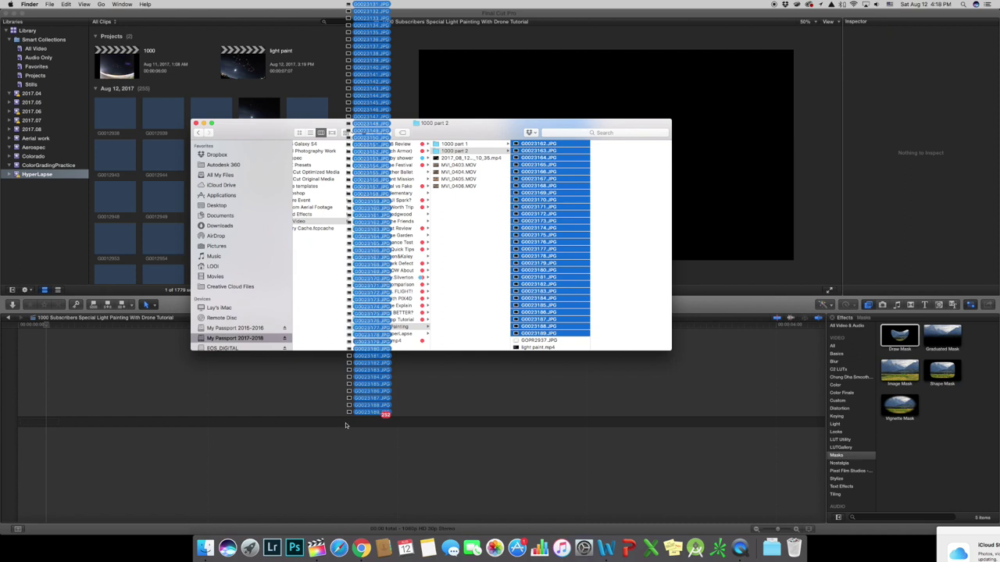
pyautogui.moveTo(346, 425); pyautogui.dragTo(349, 420)
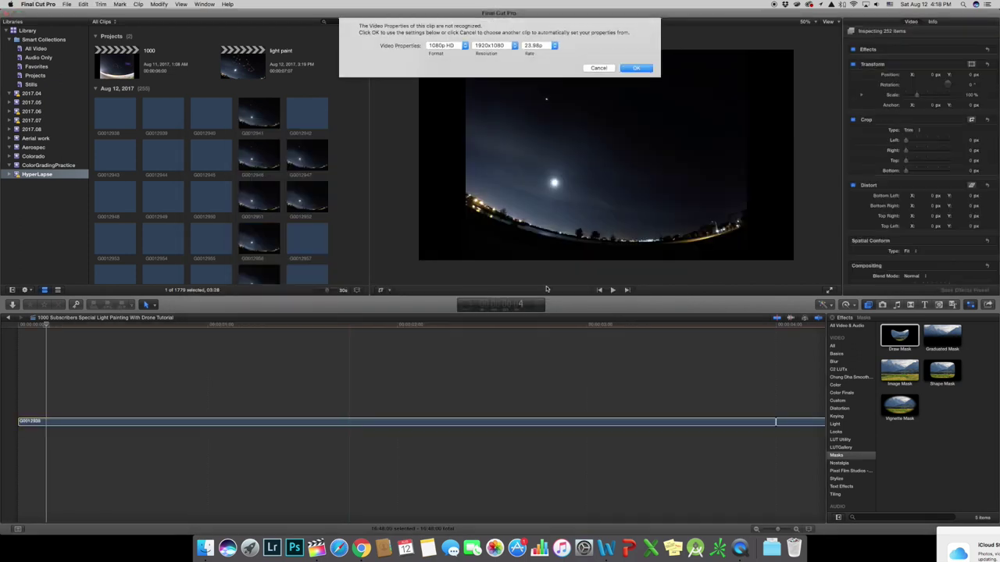
# Set the image sequence's video properties to 1080p HD with a 30p frame rate.
pyautogui.click(555, 46)
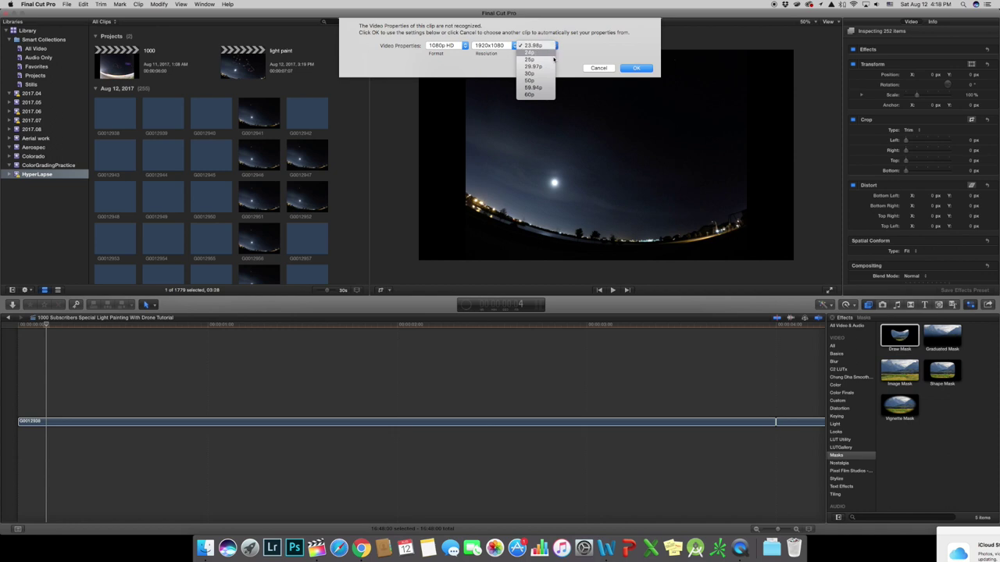
pyautogui.click(553, 73)
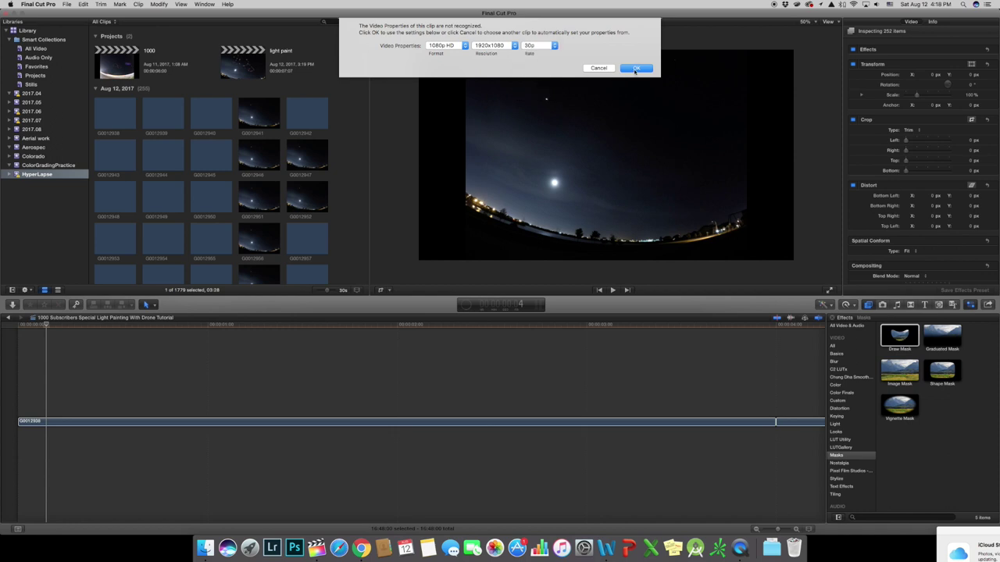
pyautogui.press('Return')
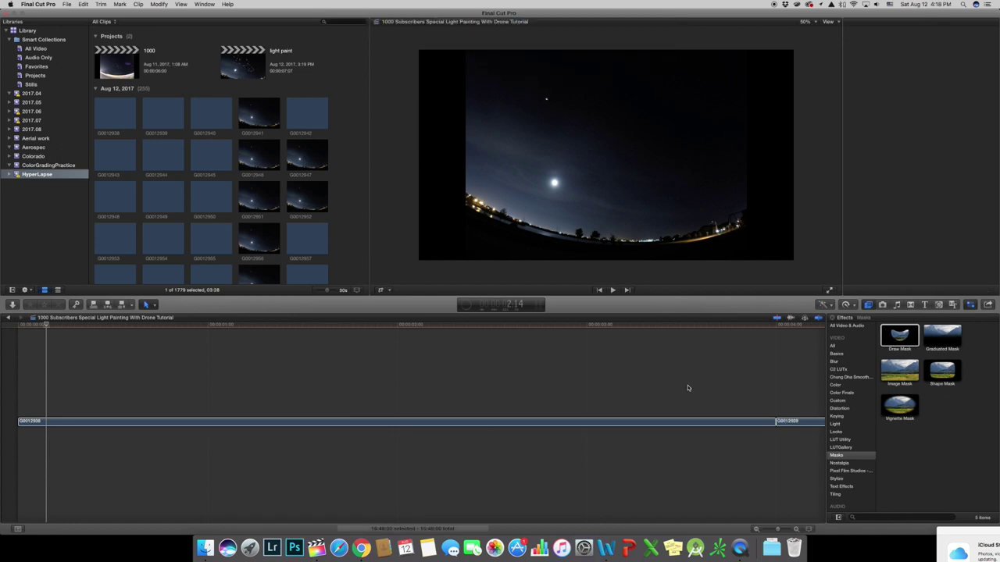
pyautogui.click(180, 4)
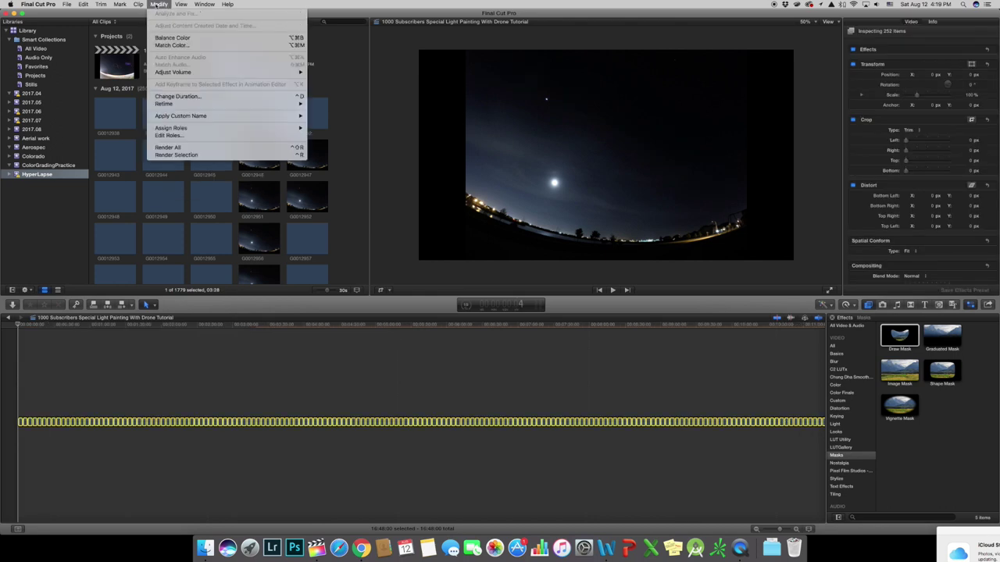
# Give each still a one-frame duration, play the time-lapse, and zoom the timeline to fit.
pyautogui.click(204, 97)
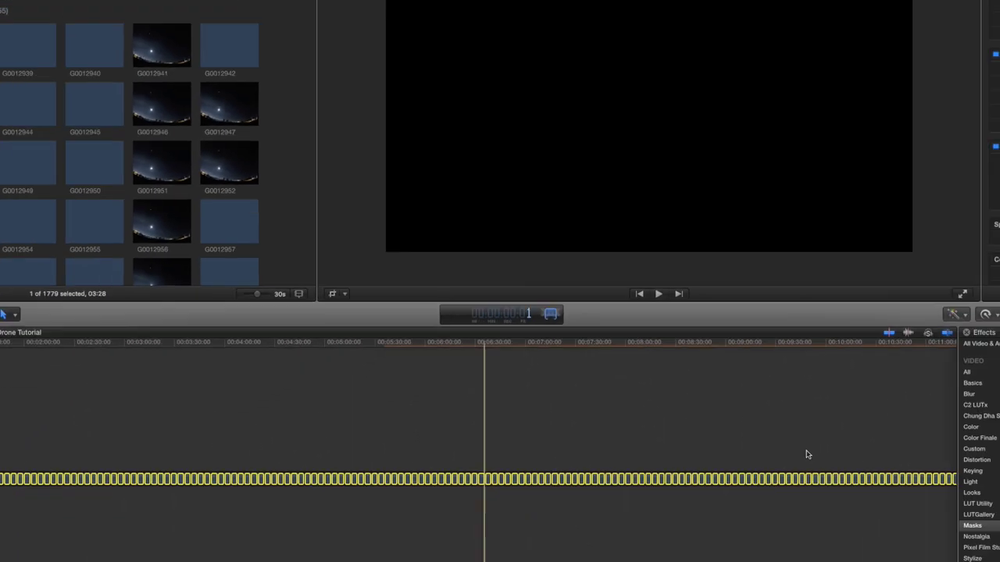
pyautogui.press('Return')
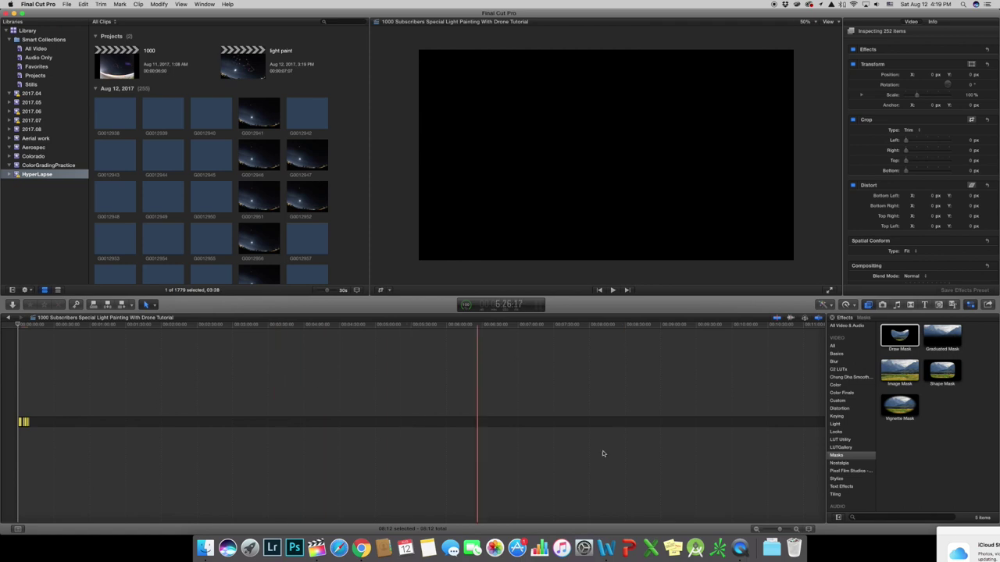
pyautogui.press('space')
pyautogui.hotkey('shift', 'z')
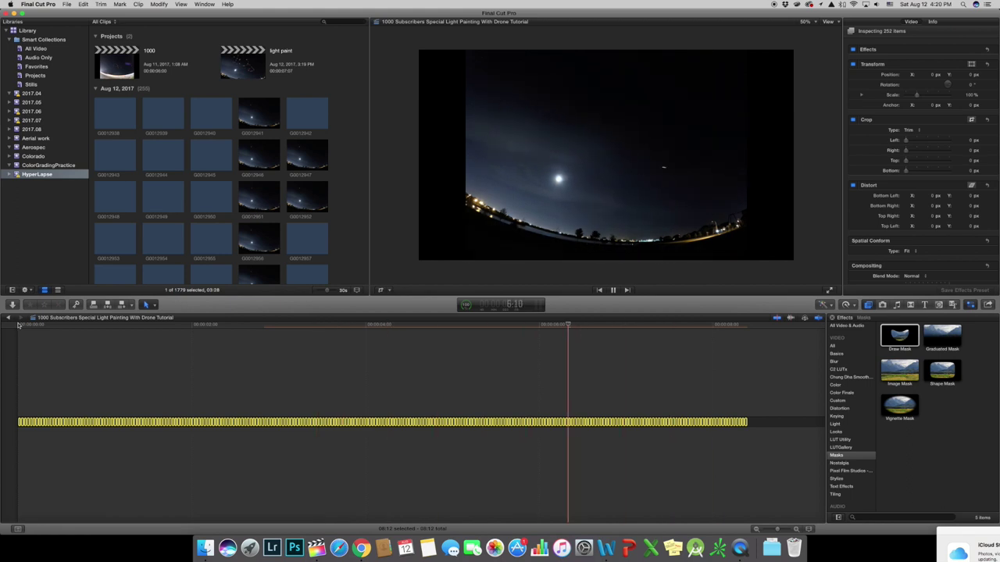
# Stop playback and nest all 252 stills into a compound clip with the default name.
pyautogui.click(18, 325)
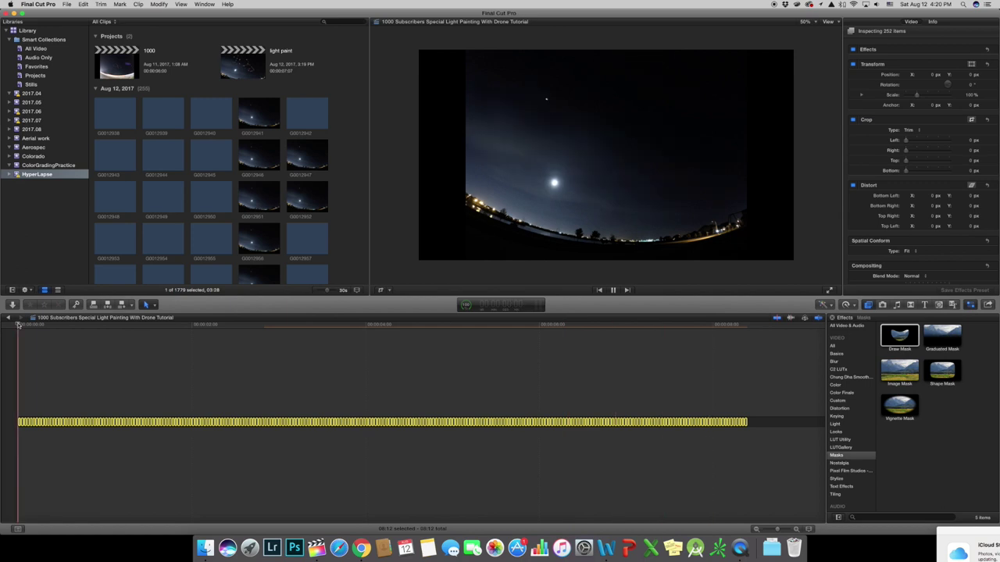
pyautogui.press('space')
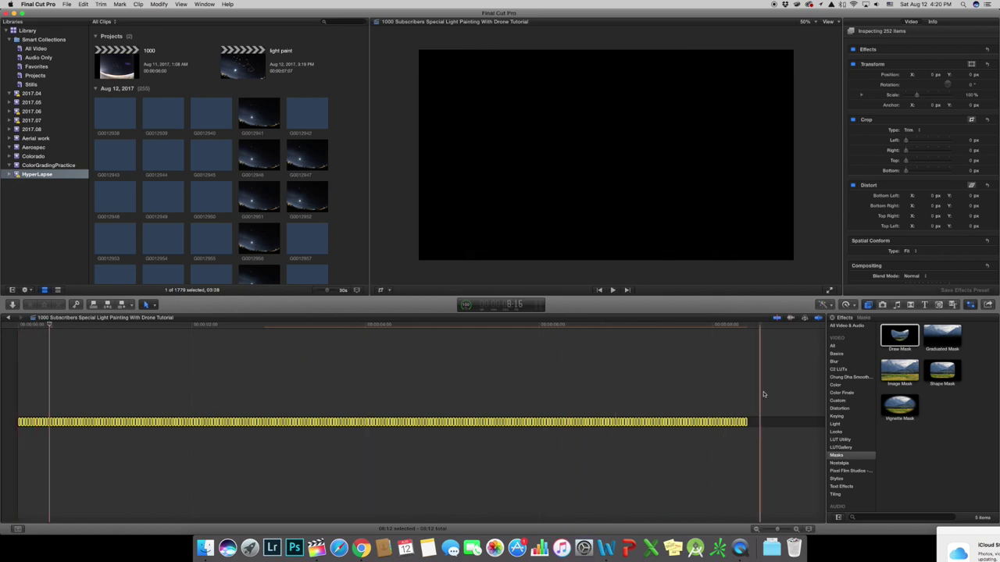
pyautogui.moveTo(770, 389); pyautogui.dragTo(2, 484)
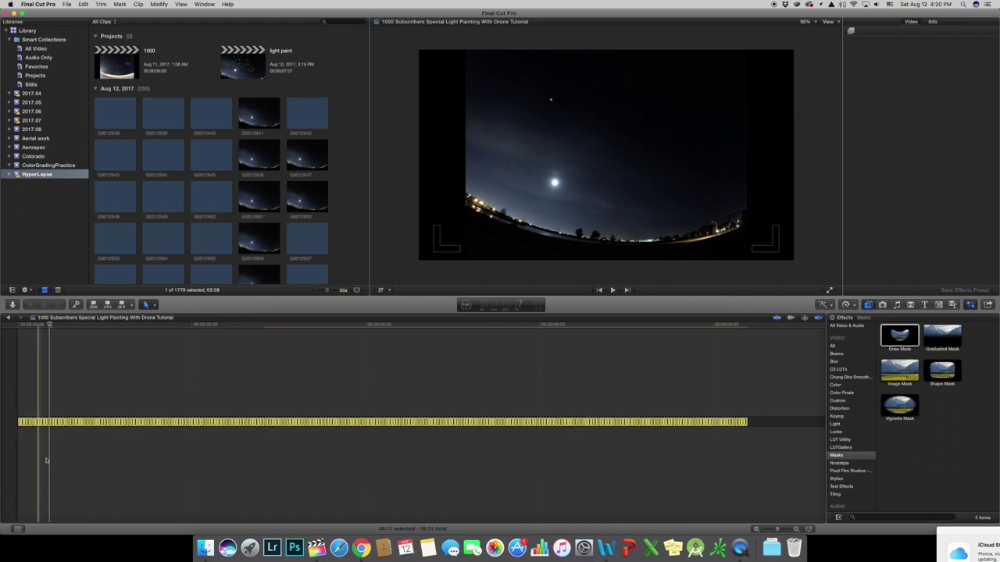
pyautogui.rightClick(110, 423)
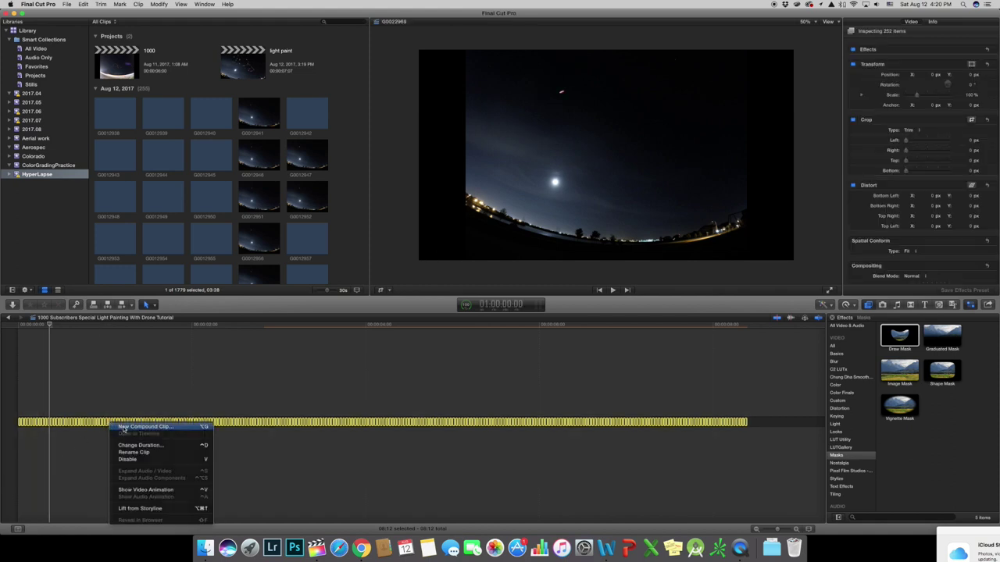
pyautogui.click(141, 426)
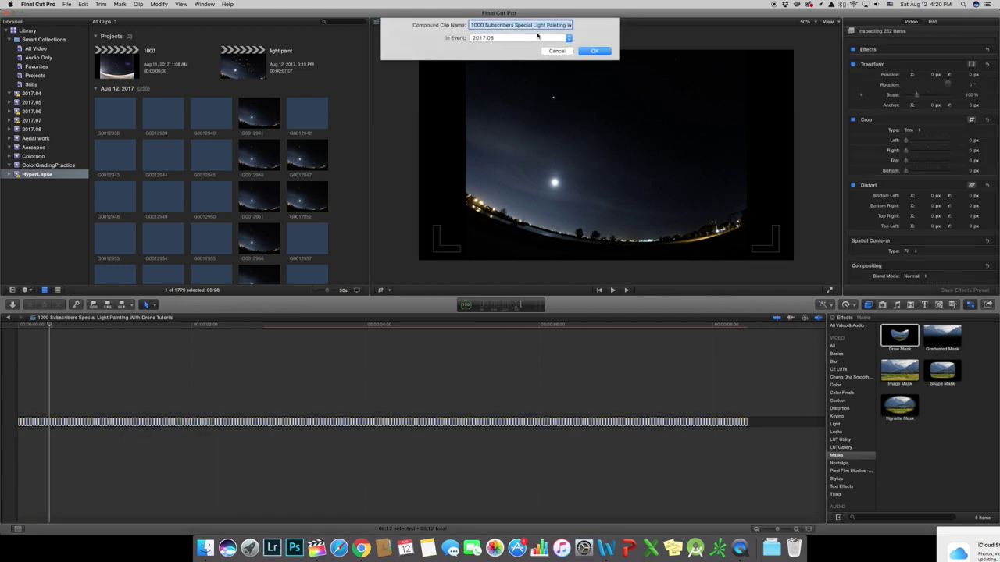
pyautogui.press('Return')
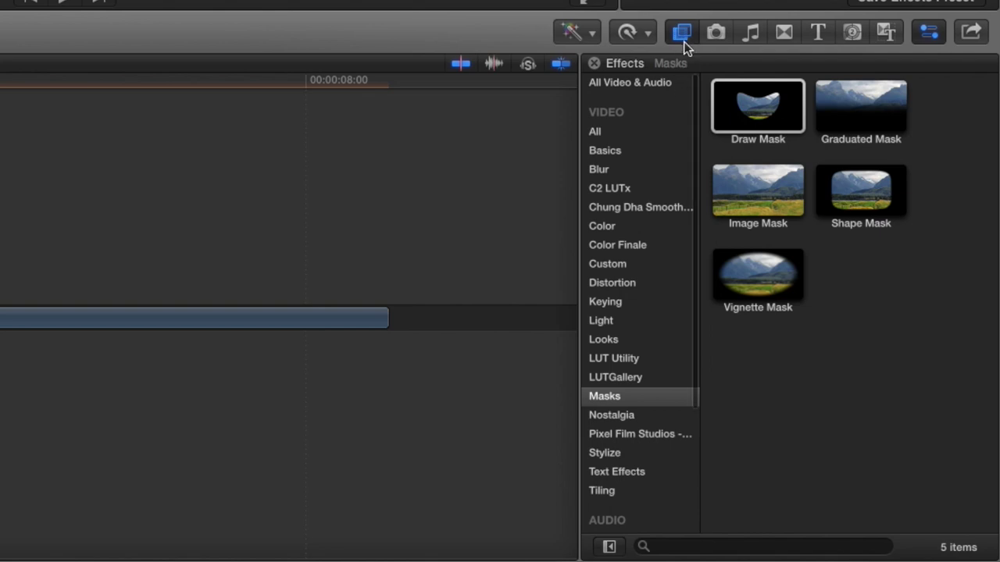
# Search the effects for 'trail' and apply Trails to the light paint compound clip.
pyautogui.click(594, 131)
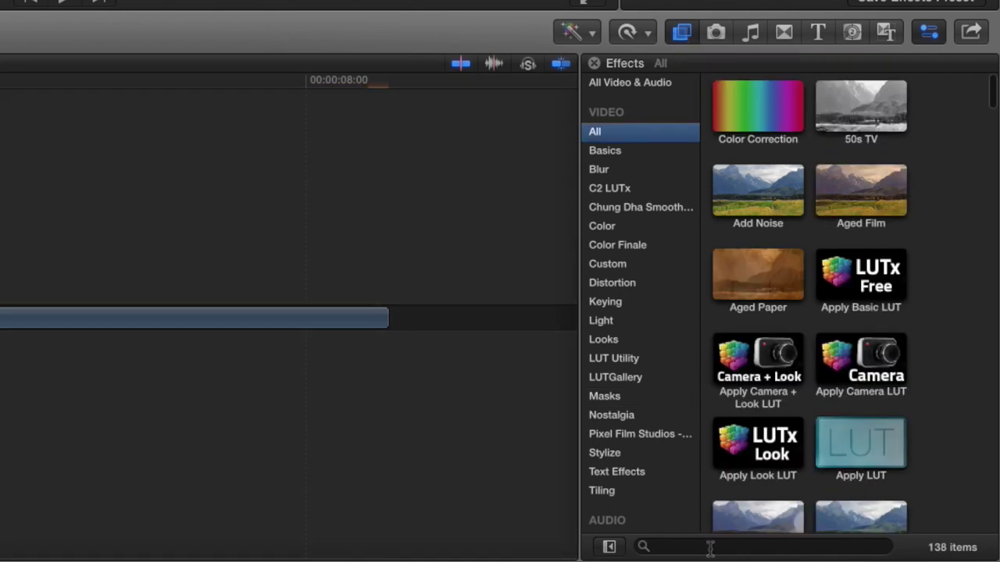
pyautogui.click(711, 547)
pyautogui.write('trail')
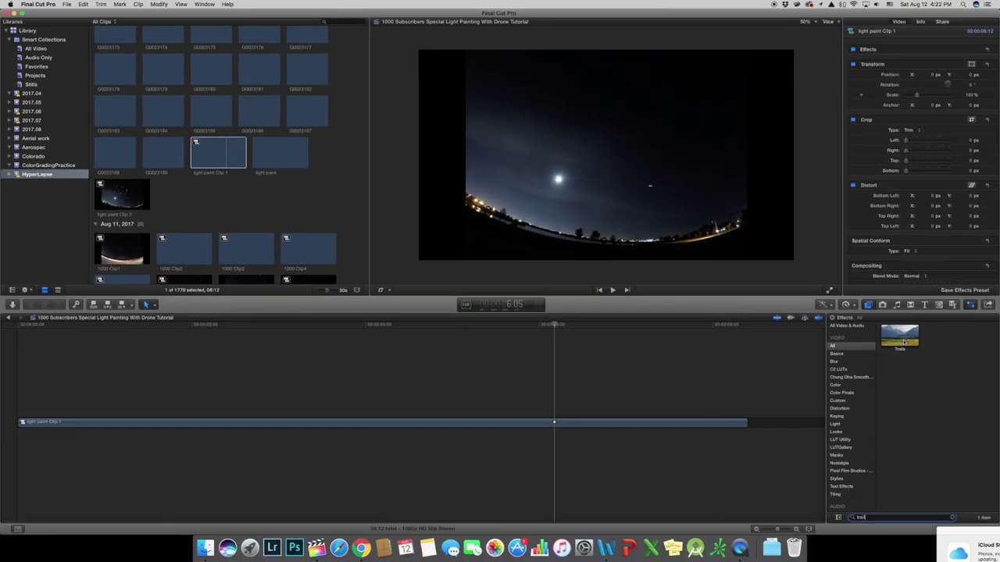
pyautogui.moveTo(758, 106); pyautogui.dragTo(543, 211)
pyautogui.moveTo(812, 378); pyautogui.dragTo(676, 429)
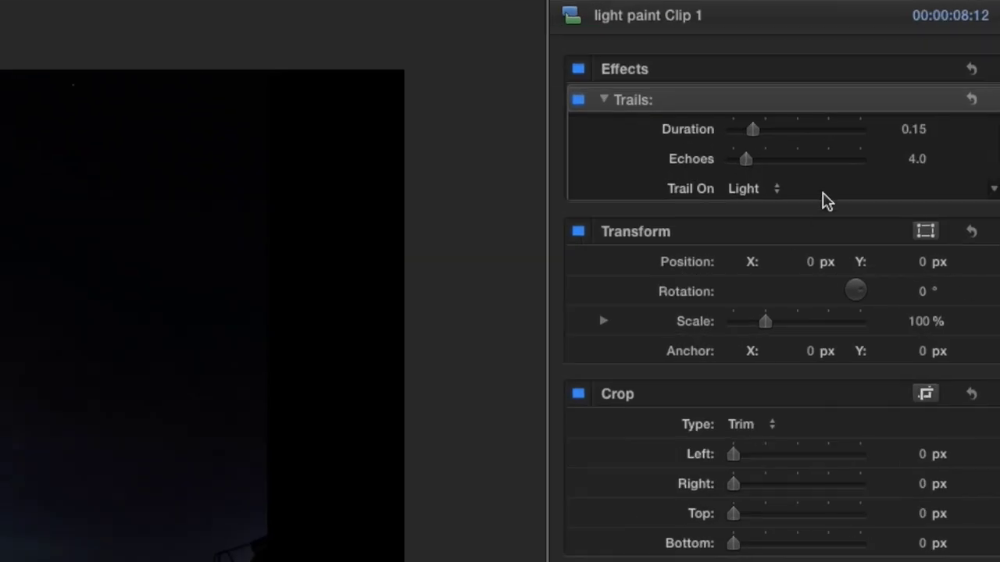
# Set Trails Duration to about 0.54 and Echoes to 16.0.
pyautogui.moveTo(771, 141); pyautogui.dragTo(830, 151)
pyautogui.moveTo(766, 151); pyautogui.dragTo(814, 152)
pyautogui.moveTo(749, 166); pyautogui.dragTo(795, 172)
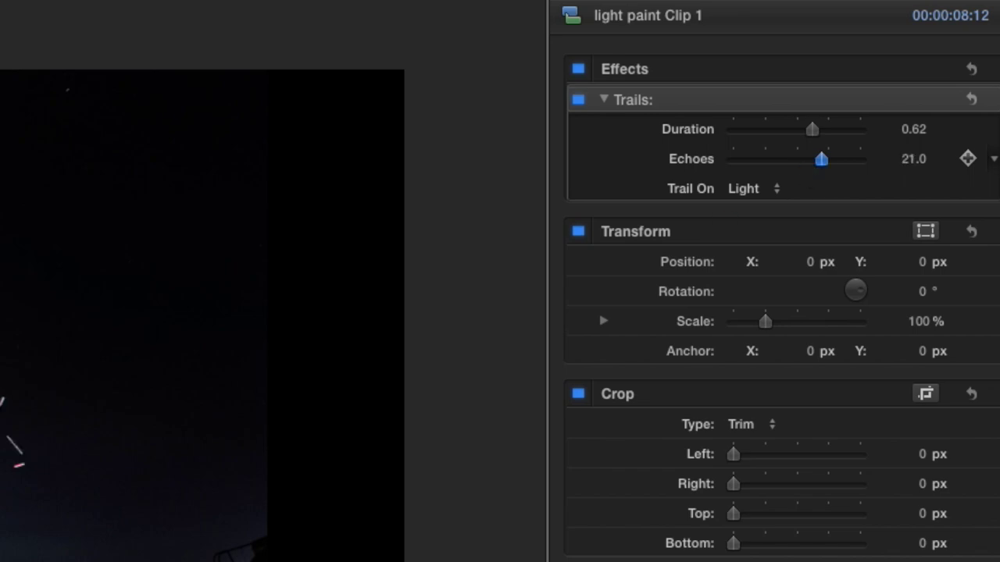
pyautogui.moveTo(821, 159); pyautogui.dragTo(799, 158)
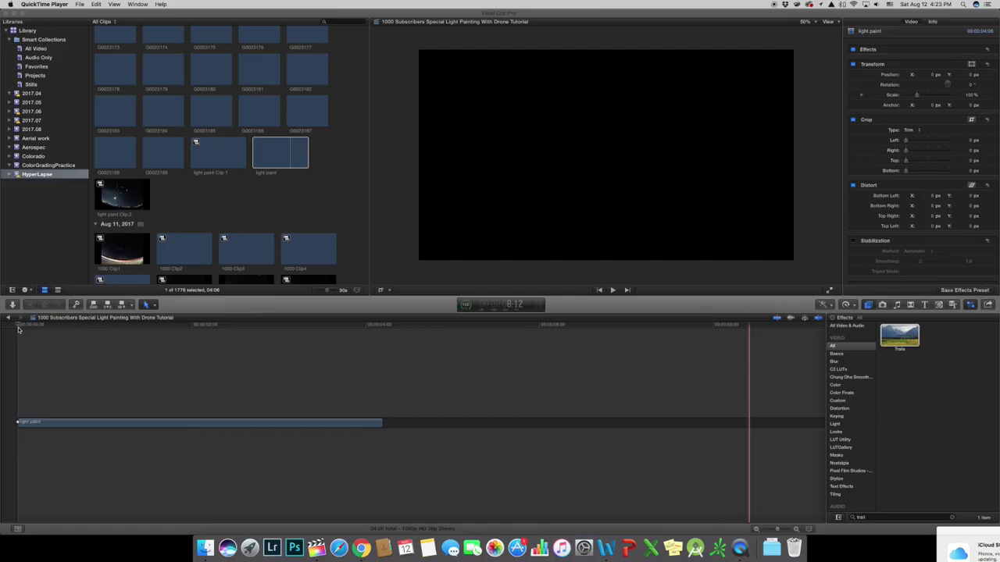
# Play the light paint clip and split it at 1:17.
pyautogui.click(19, 329)
pyautogui.press('space')
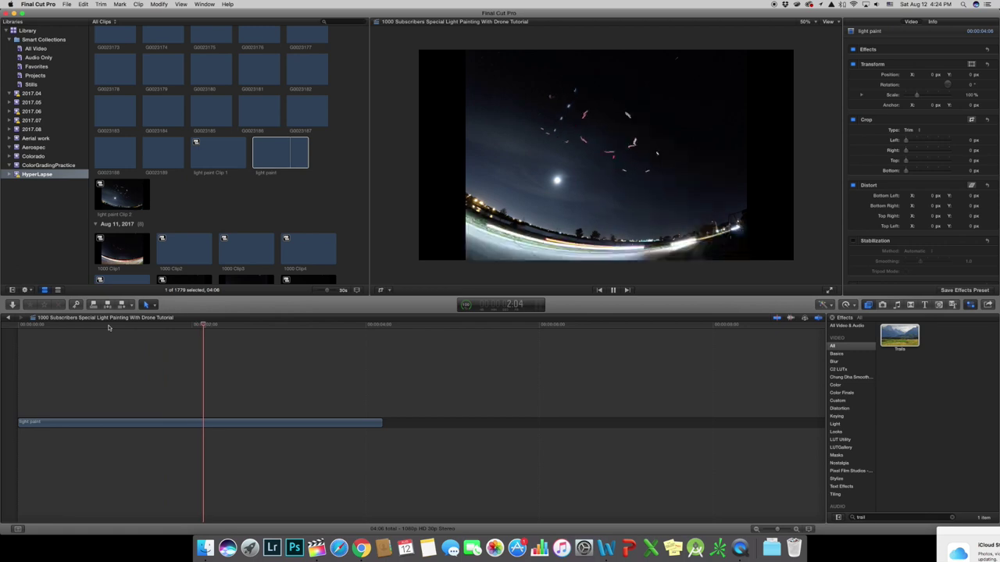
pyautogui.click(155, 328)
pyautogui.press('super+b')
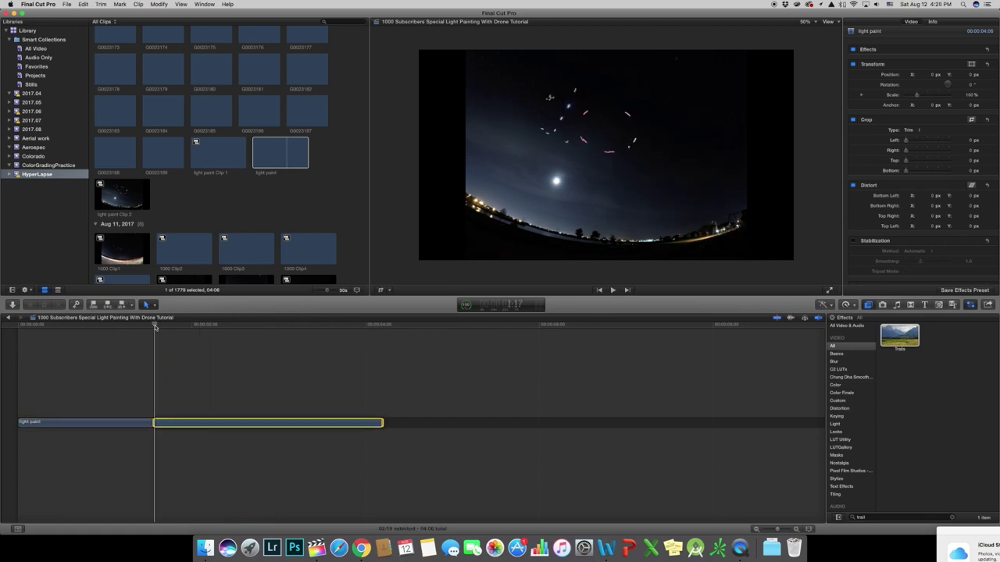
# Split again near 1:28, lift the short piece above the main clip, and paste copies.
pyautogui.moveTo(165, 327); pyautogui.dragTo(182, 328)
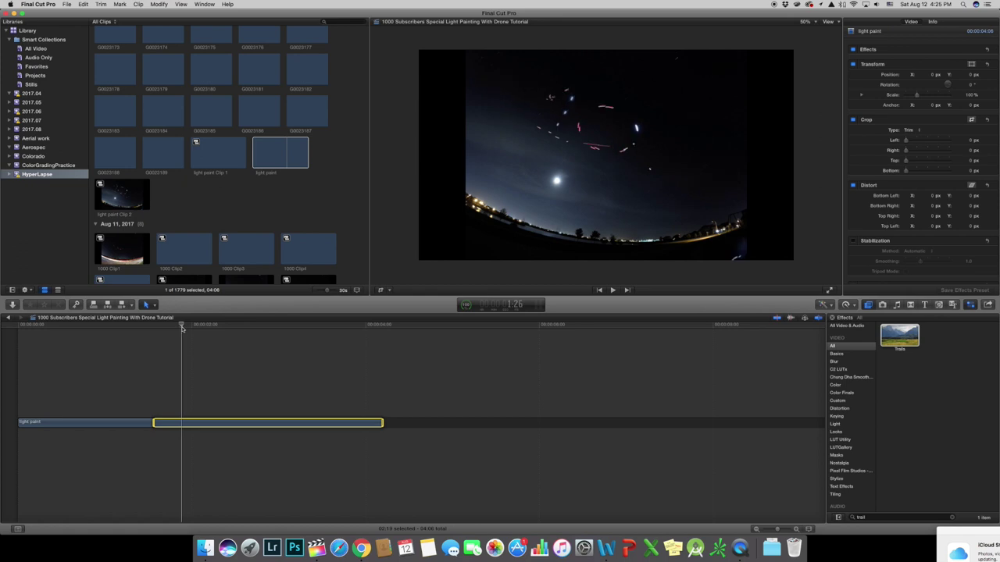
pyautogui.press('super+b')
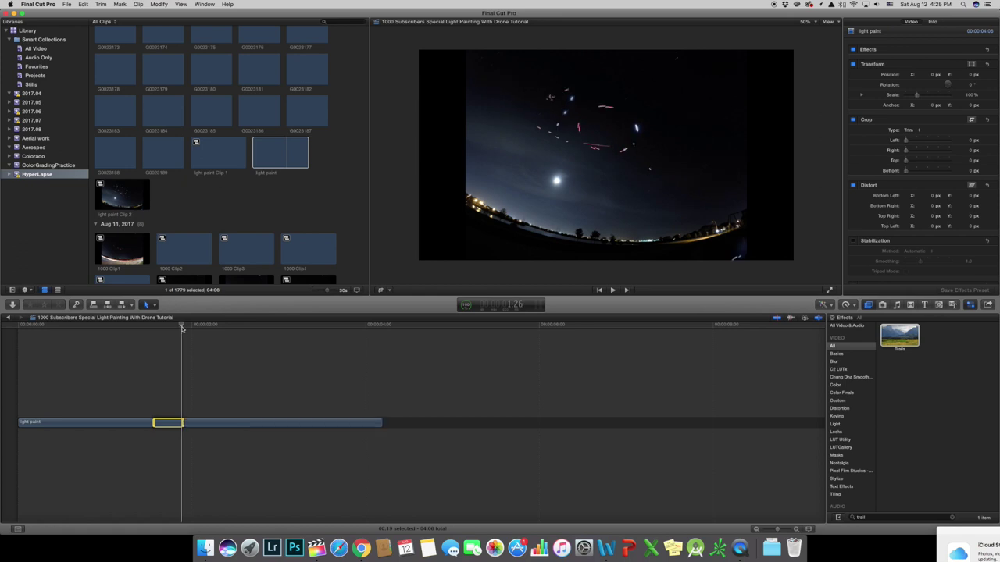
pyautogui.moveTo(172, 423); pyautogui.dragTo(167, 410)
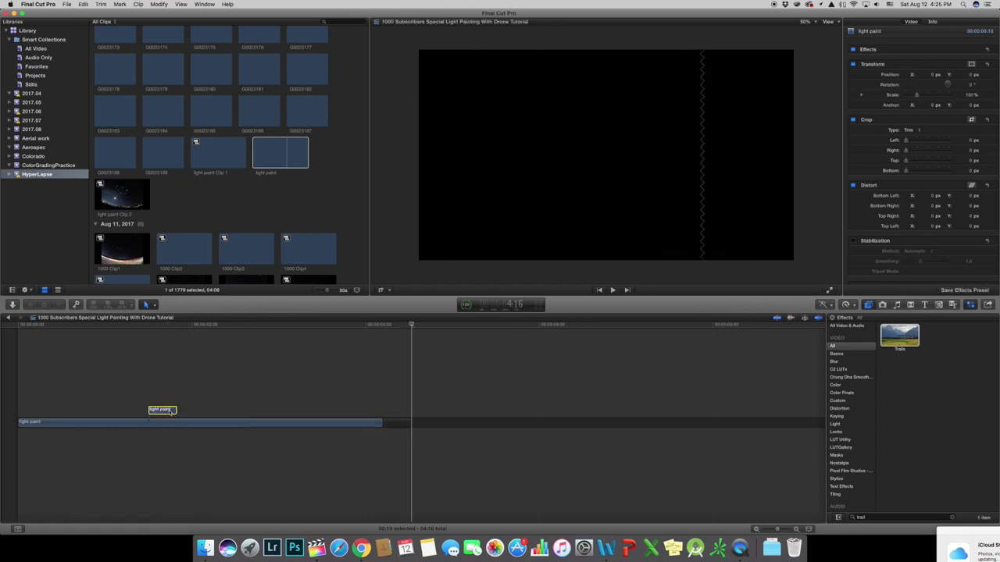
pyautogui.press('super+v')
pyautogui.press('super+v')
pyautogui.press('super+v')
pyautogui.press('super+v')
pyautogui.press('super+v')
pyautogui.press('super+v')
pyautogui.press('super+v')
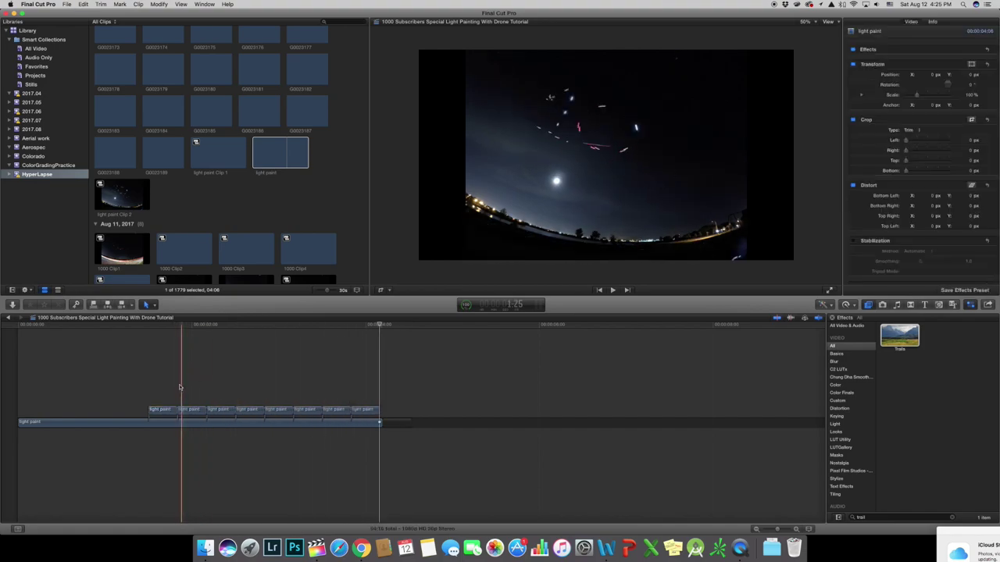
# Set the overlay clips' Compositing blend mode to Lighten.
pyautogui.scroll(-6, 734, 160)
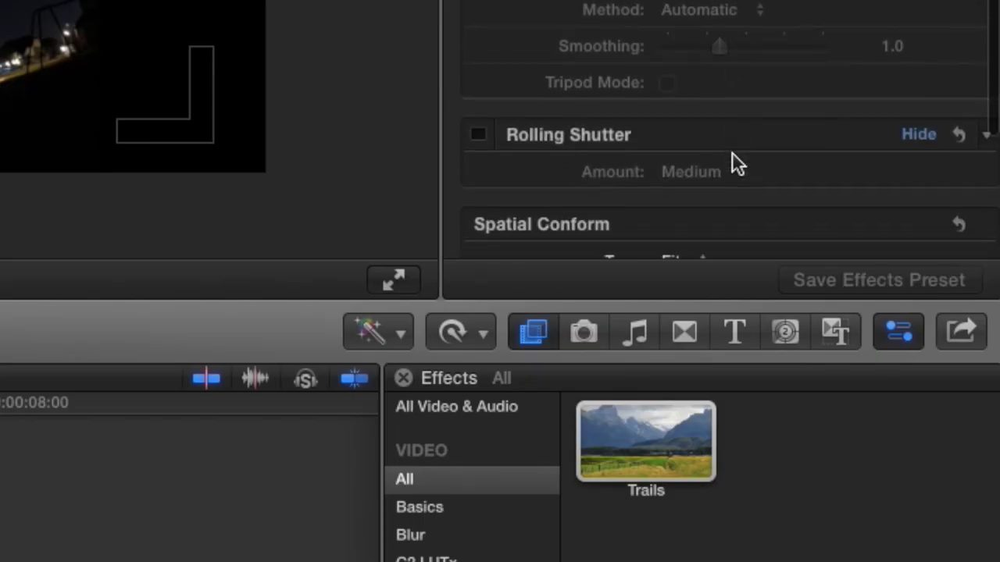
pyautogui.click(716, 192)
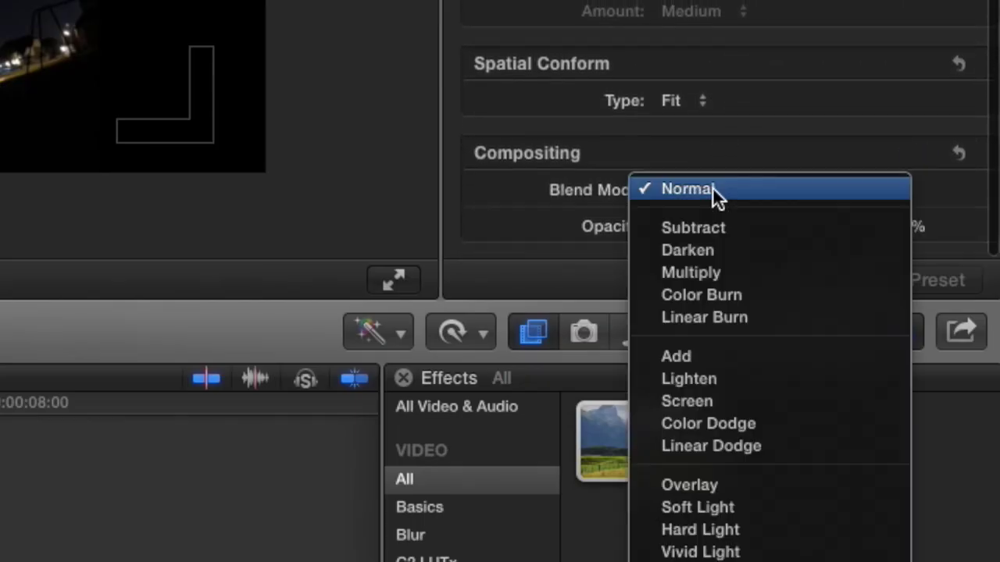
pyautogui.click(785, 376)
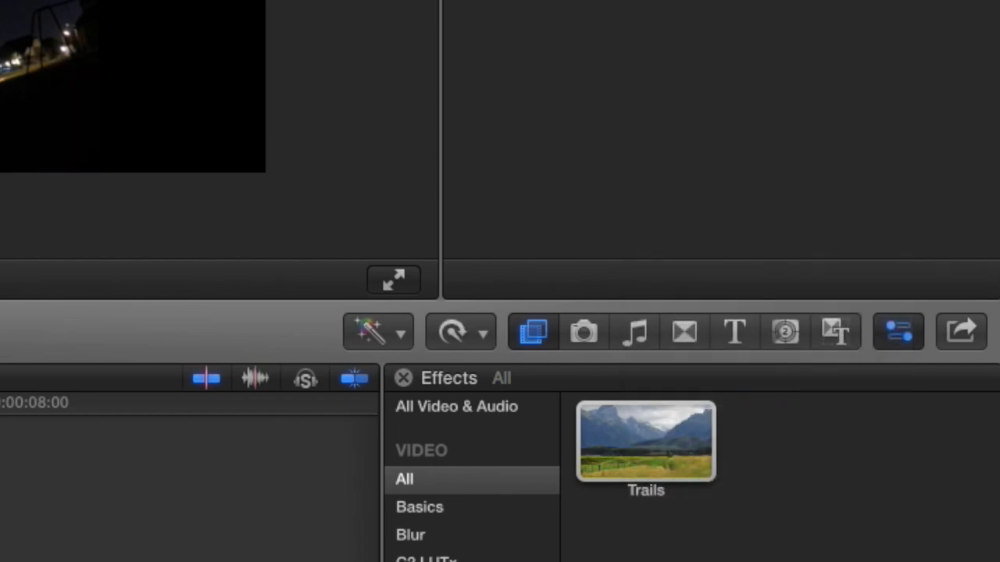